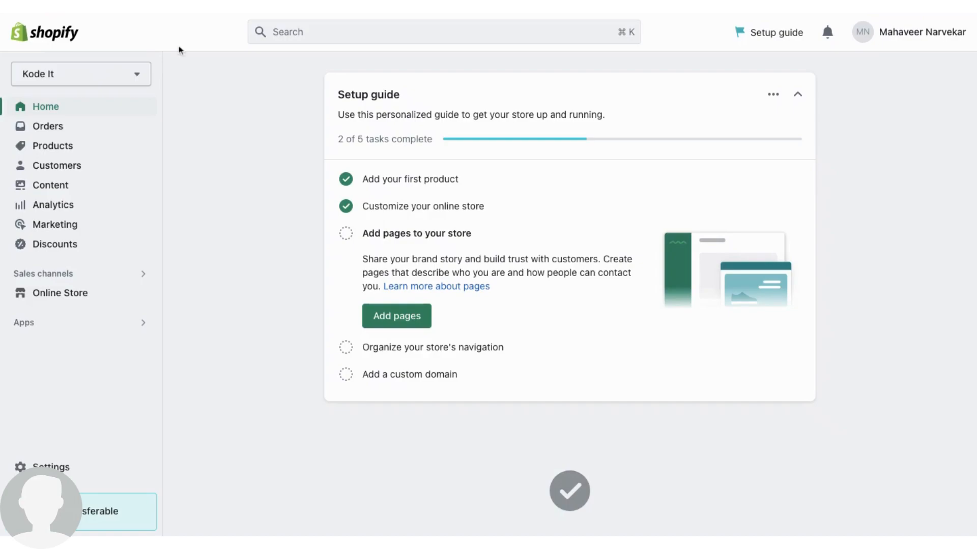
# Open the online store's current Refresh theme for customization
pyautogui.click(59, 296)
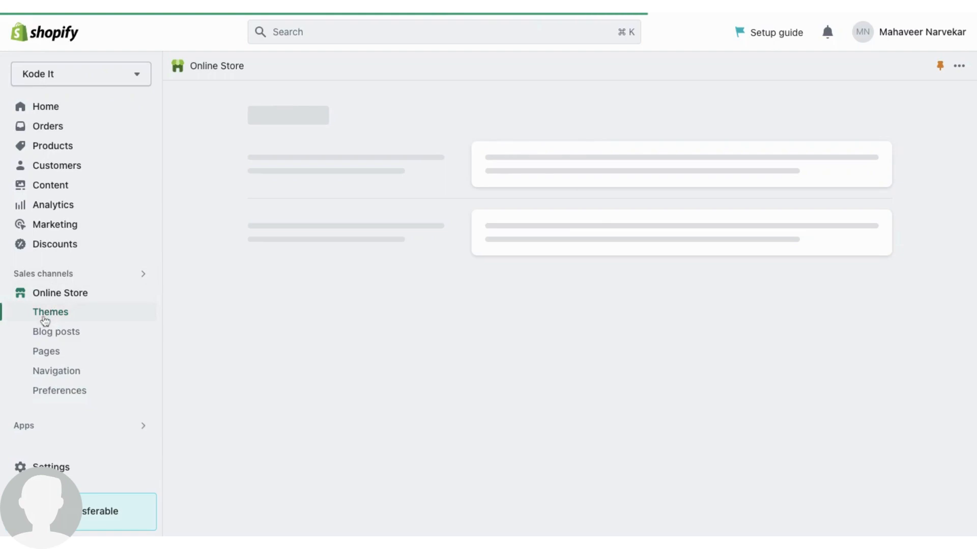
pyautogui.scroll(-1, 526, 316)
pyautogui.scroll(-3, 526, 316)
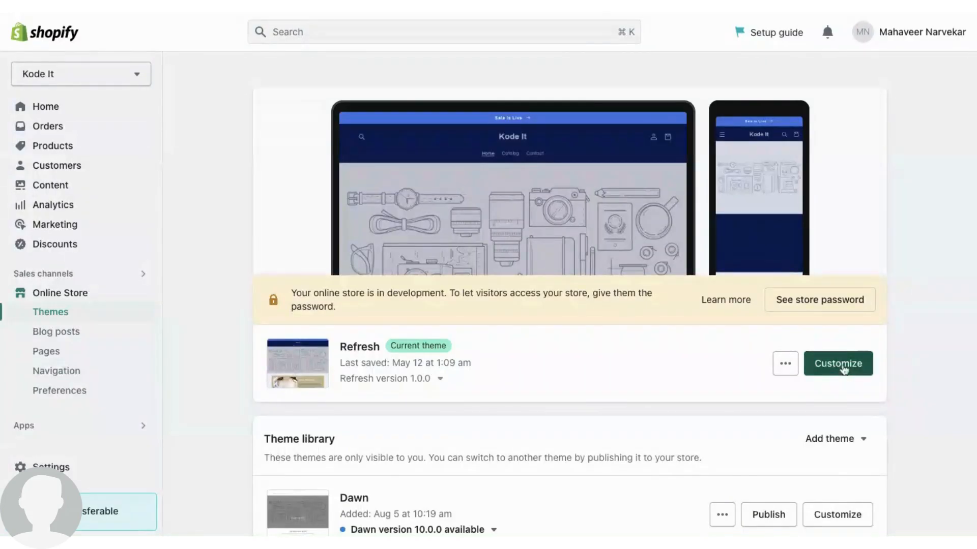
pyautogui.click(840, 366)
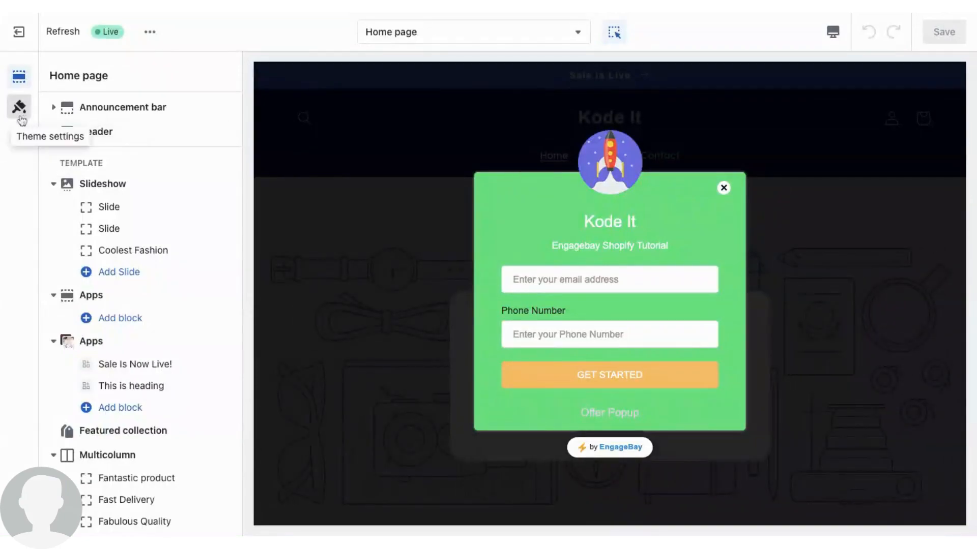
# Expand the social media section in the theme settings
pyautogui.click(21, 118)
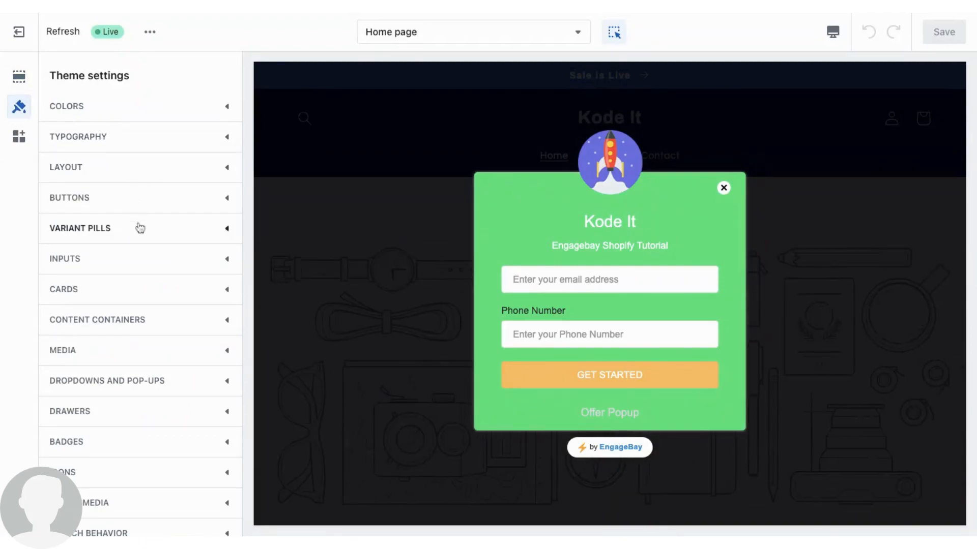
pyautogui.scroll(-5, 140, 228)
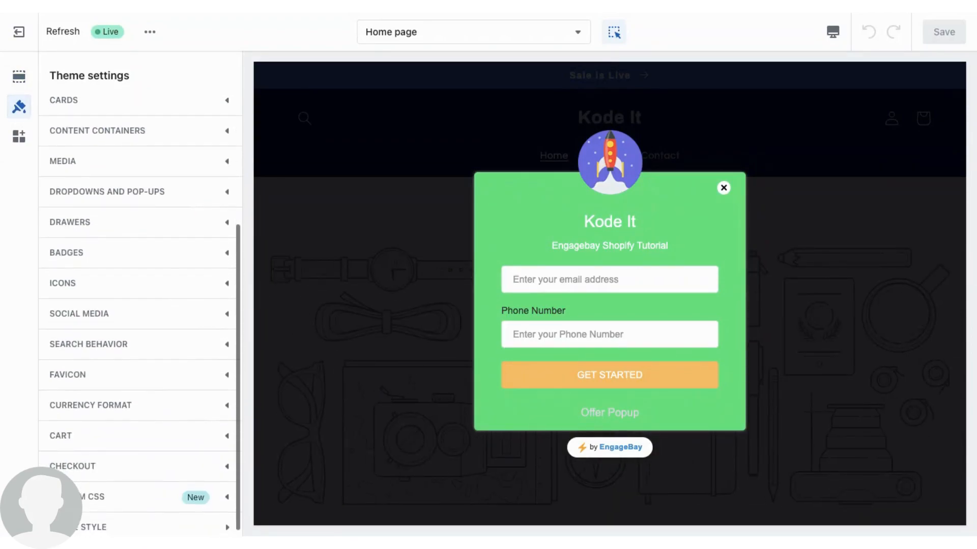
pyautogui.click(93, 319)
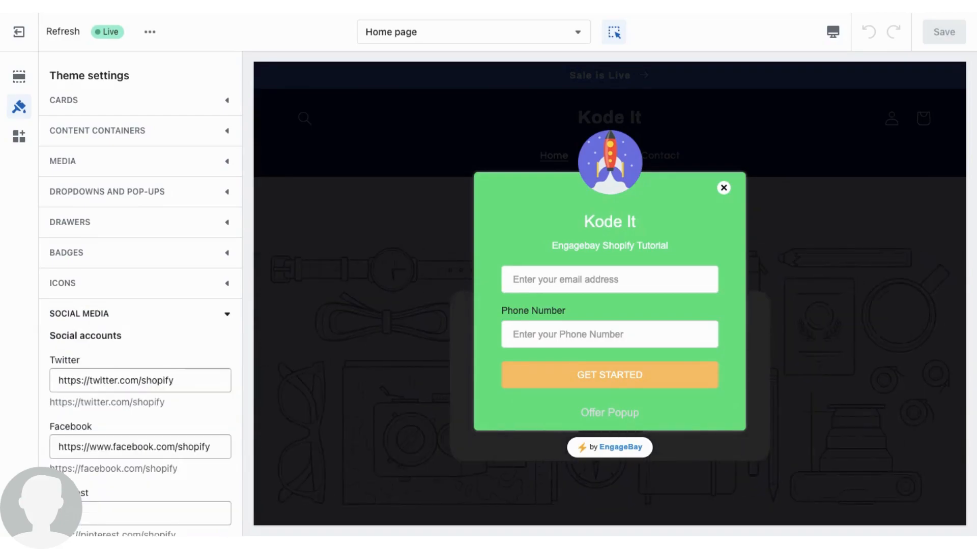
# Review the social account link fields from Twitter through Vimeo
pyautogui.scroll(-1, 144, 386)
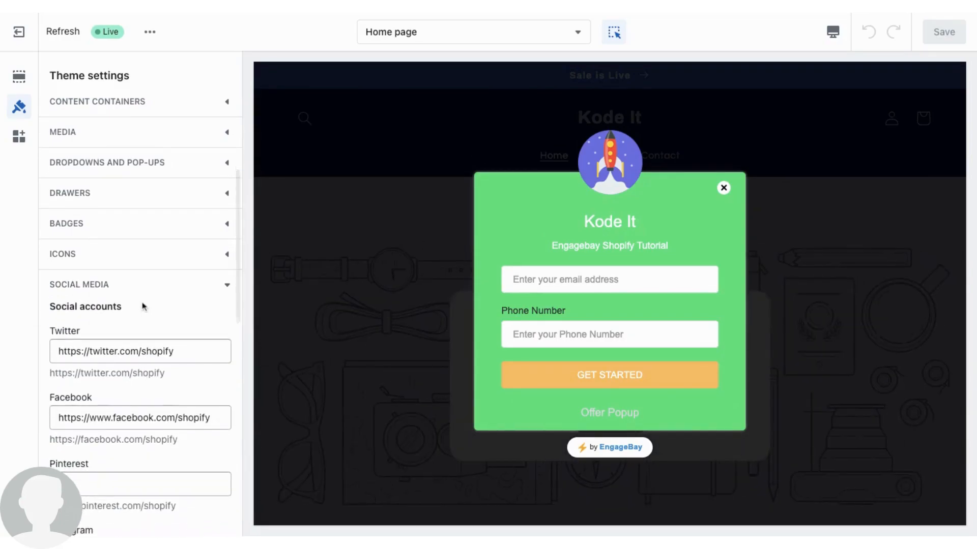
pyautogui.scroll(-5, 144, 307)
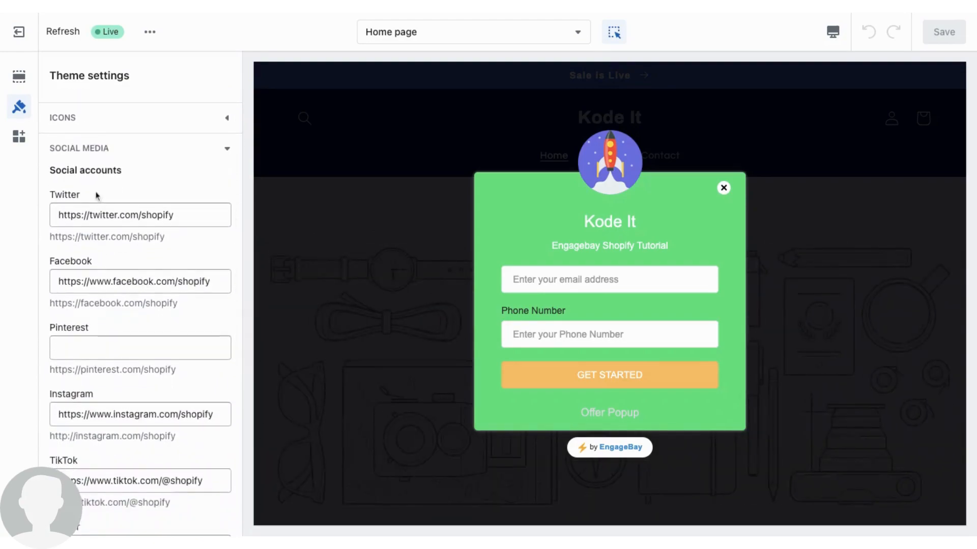
pyautogui.scroll(-1, 96, 196)
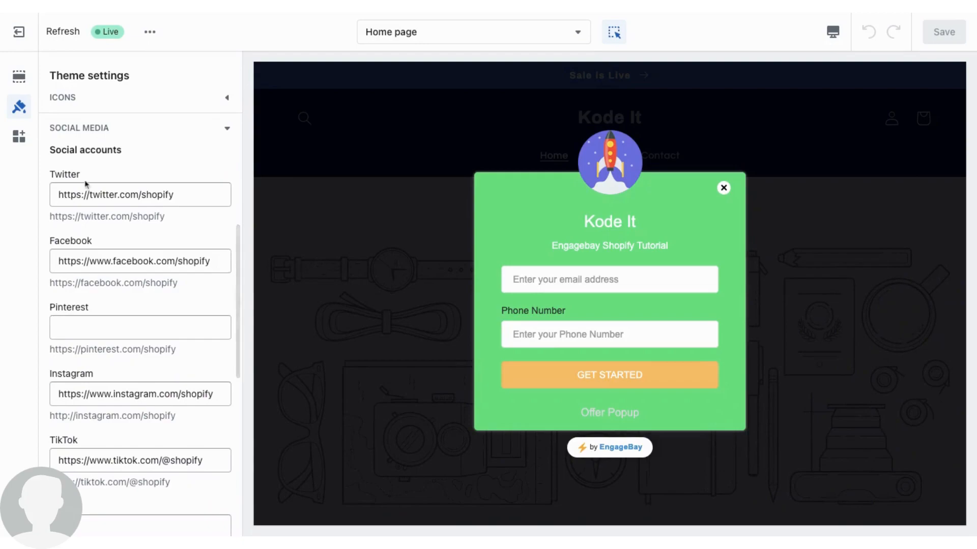
pyautogui.scroll(-2, 104, 253)
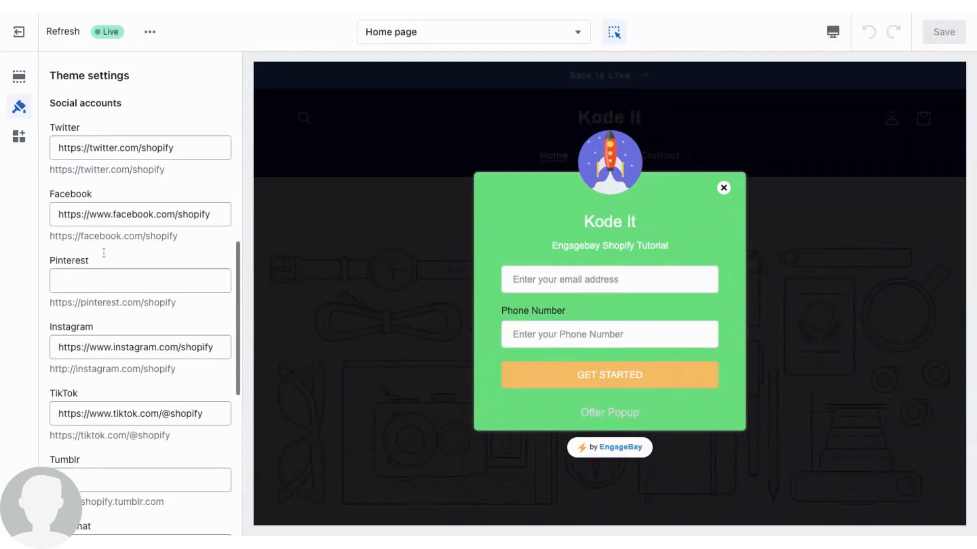
pyautogui.scroll(-1, 95, 330)
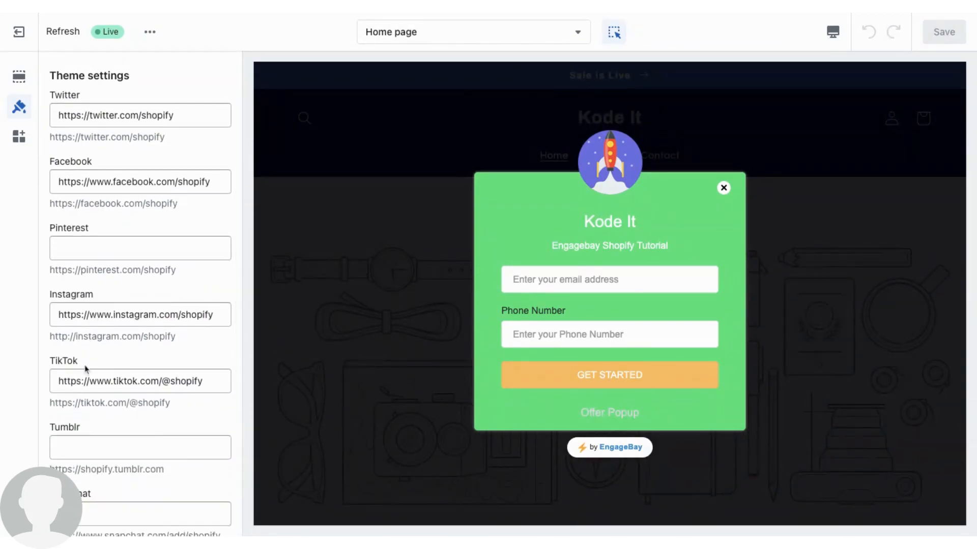
pyautogui.scroll(-3, 86, 370)
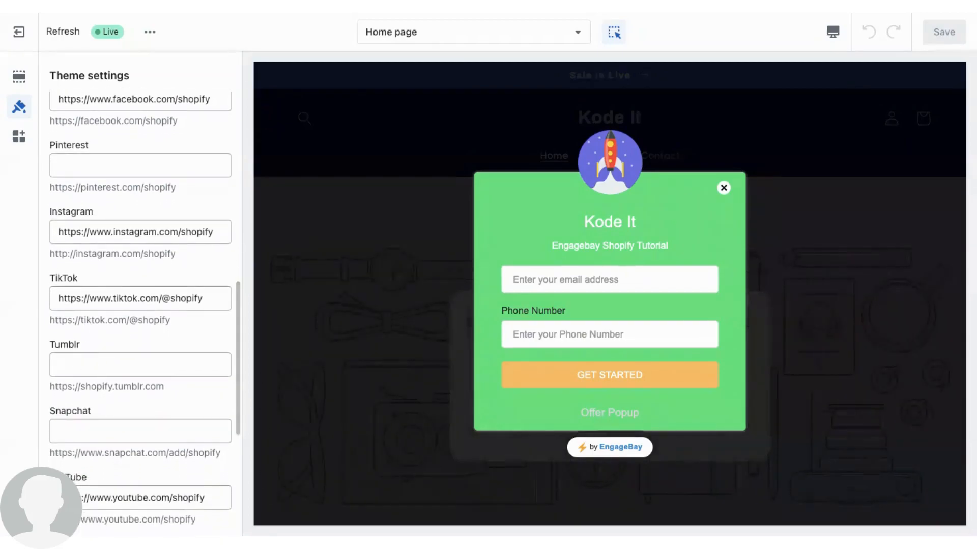
pyautogui.scroll(-4, 86, 370)
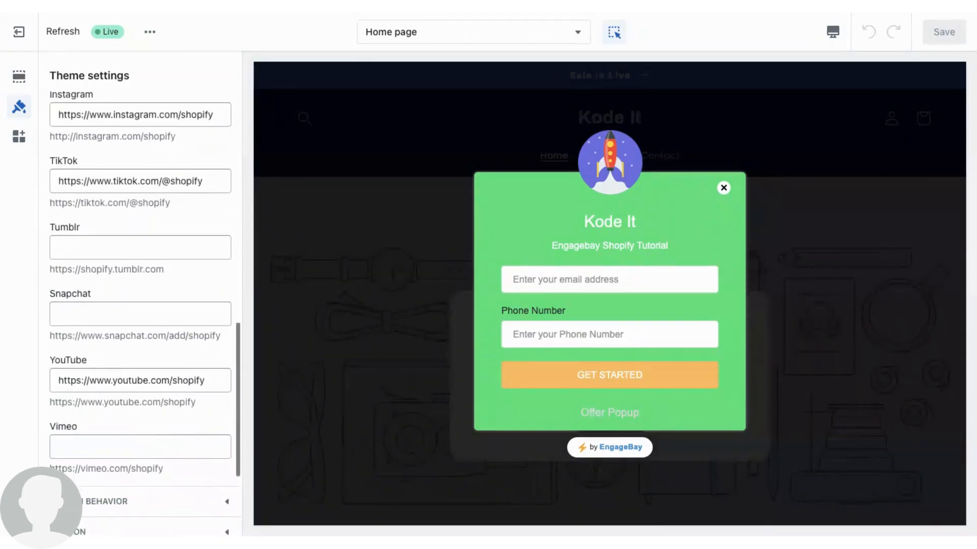
pyautogui.scroll(8, 140, 306)
pyautogui.scroll(2, 164, 253)
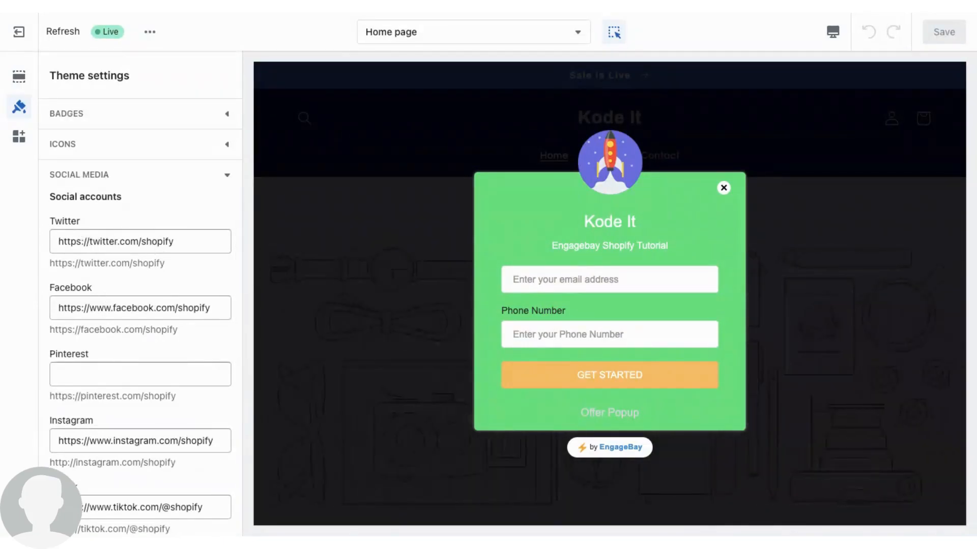
# Dismiss the offer popup in the preview and examine the social icons in the home page footer
pyautogui.click(723, 188)
pyautogui.scroll(-5, 644, 316)
pyautogui.scroll(-12, 644, 314)
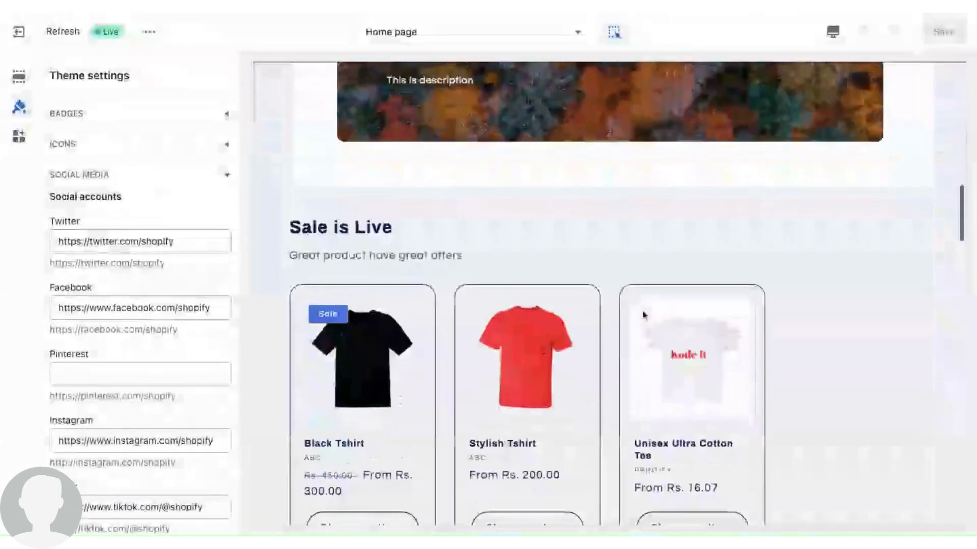
pyautogui.scroll(-15, 615, 344)
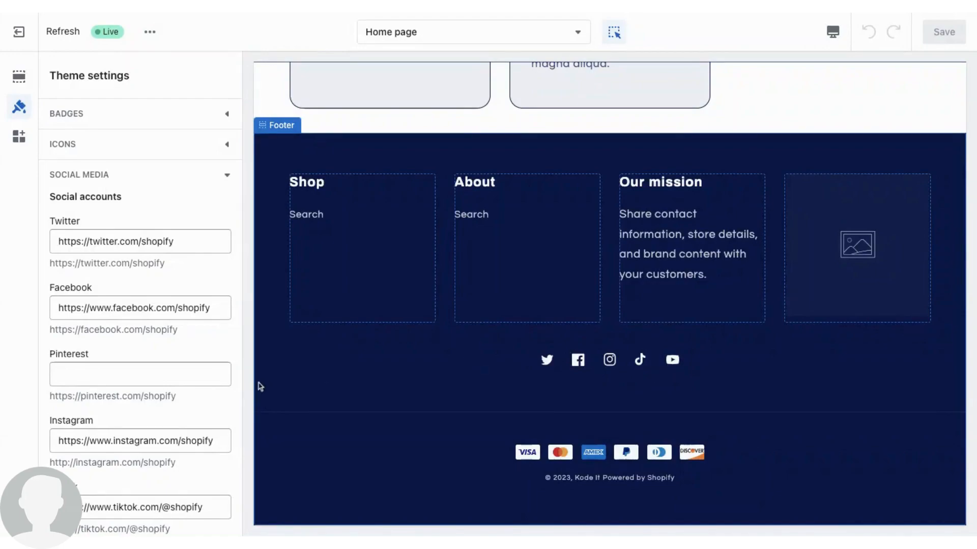
pyautogui.scroll(-2, 171, 381)
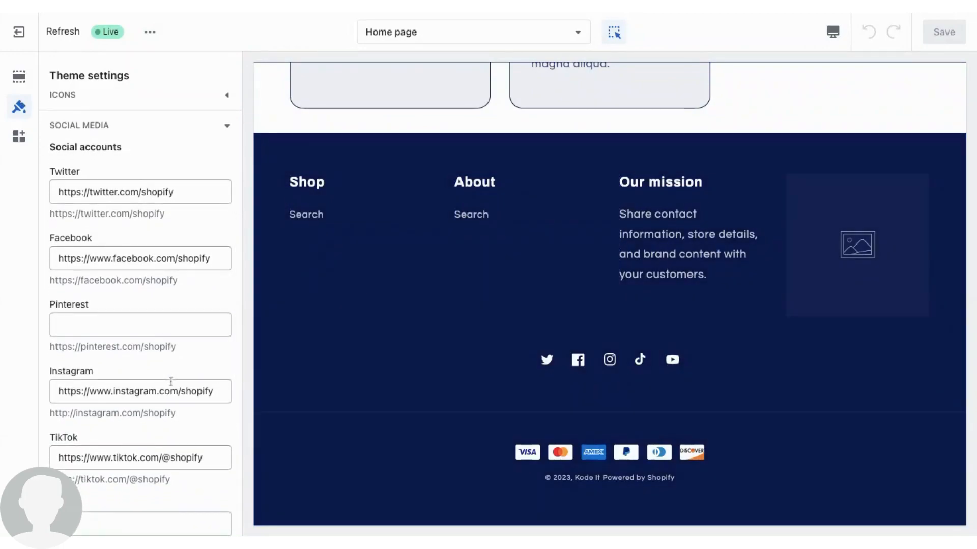
pyautogui.scroll(-5, 171, 380)
pyautogui.scroll(3, 171, 380)
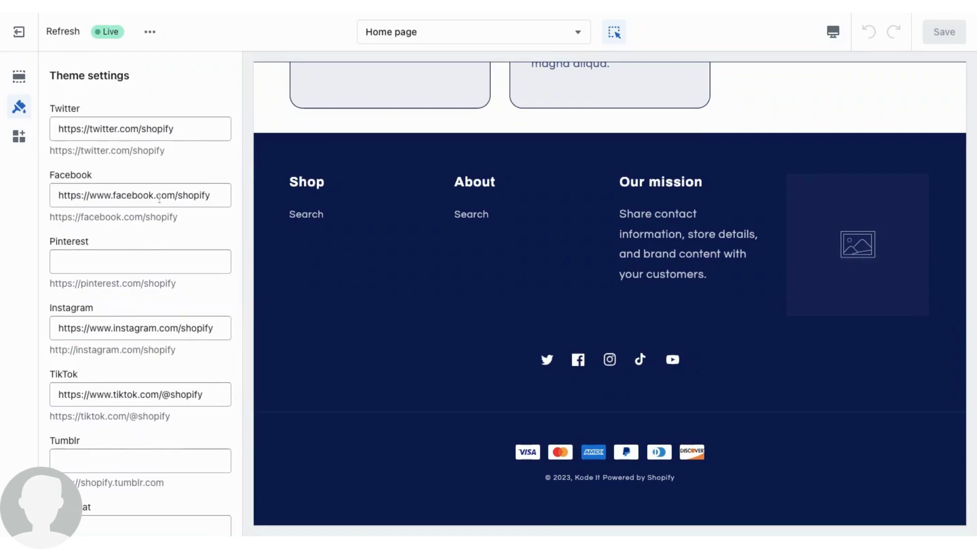
pyautogui.scroll(2, 159, 199)
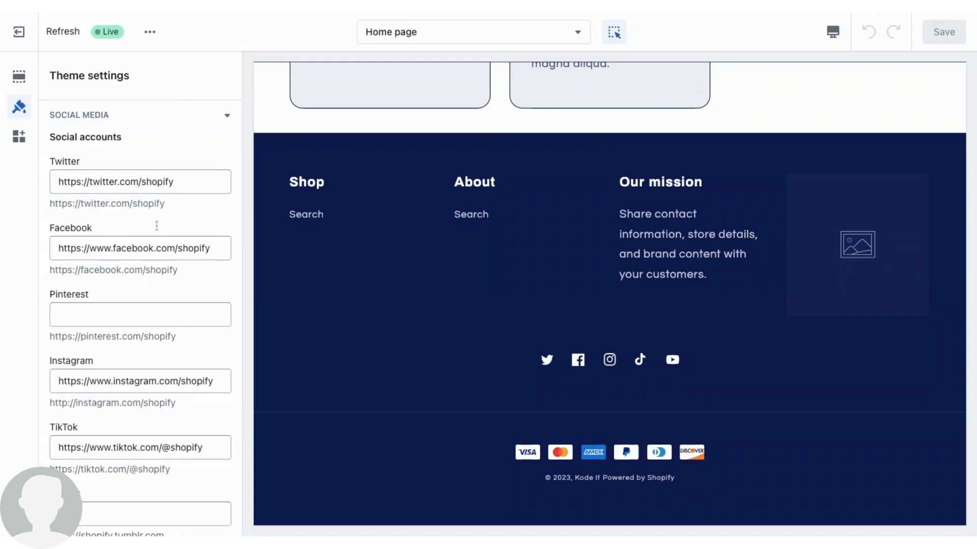
pyautogui.click(103, 306)
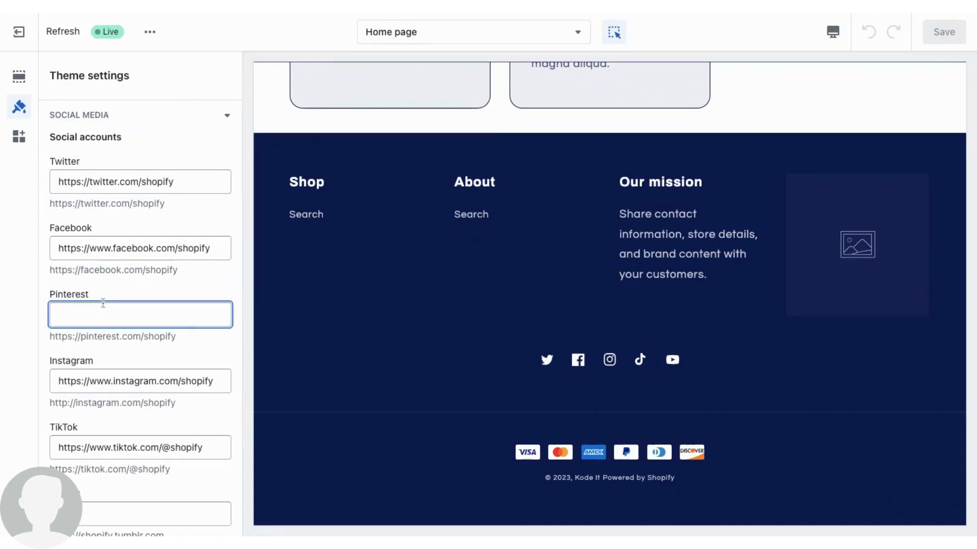
pyautogui.write('https://in.pinterest.com/')
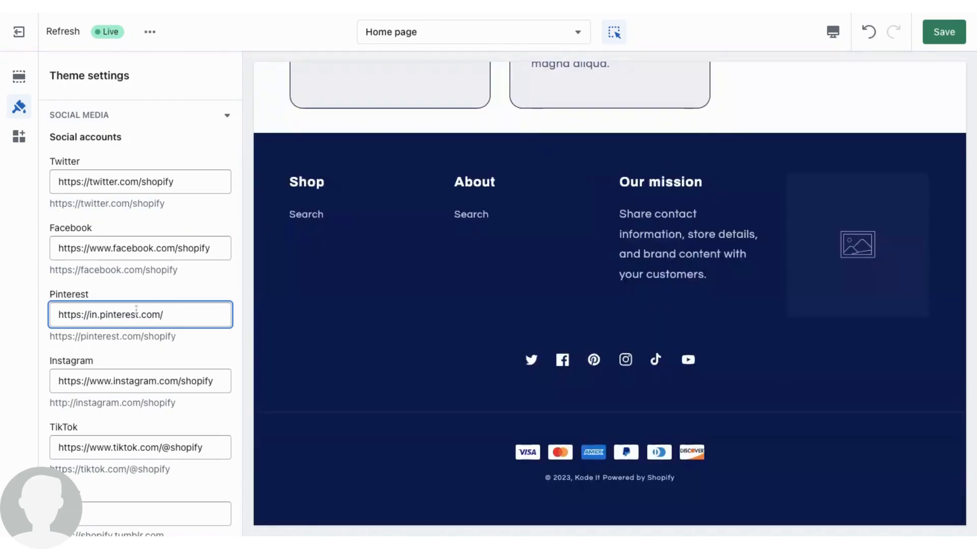
pyautogui.scroll(-3, 135, 301)
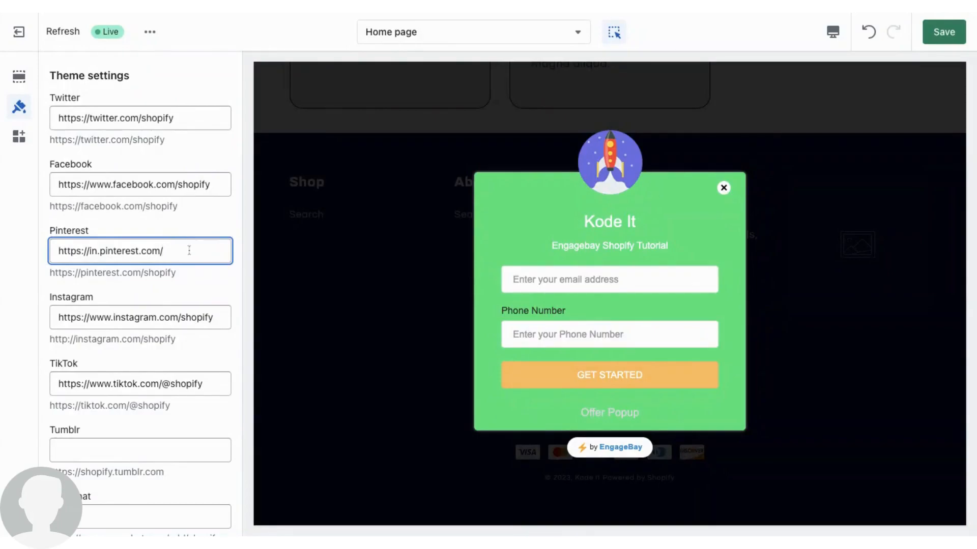
pyautogui.click(723, 188)
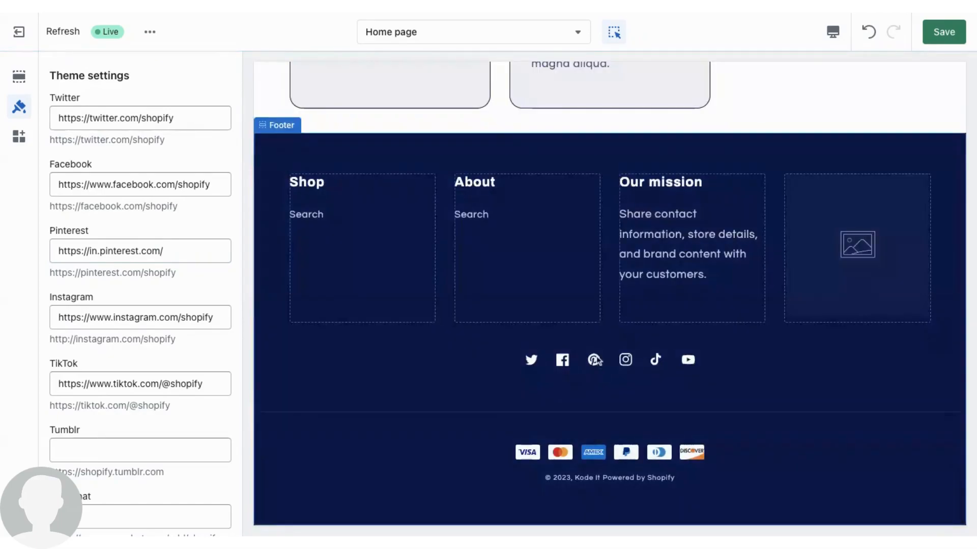
pyautogui.scroll(-4, 151, 349)
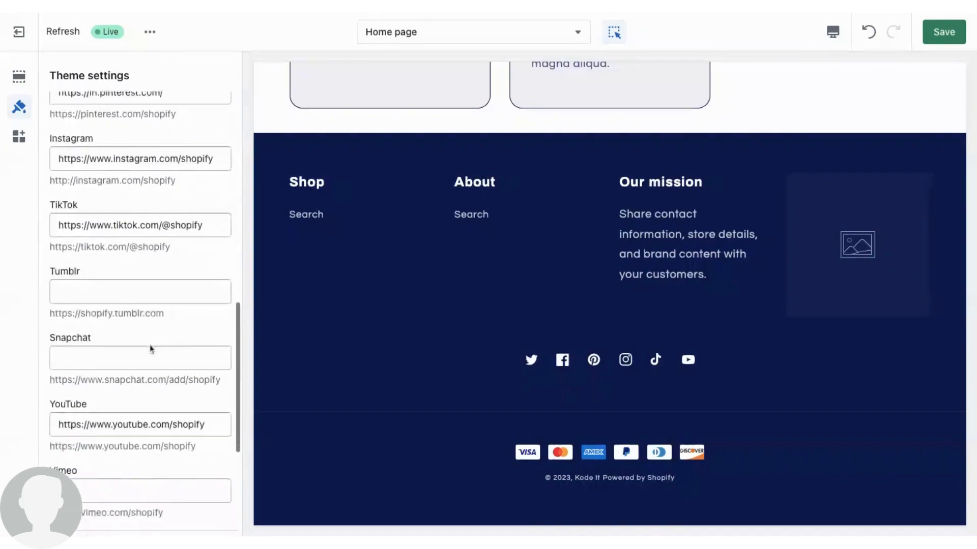
pyautogui.click(135, 332)
pyautogui.write('https://in.pinterest.com/')
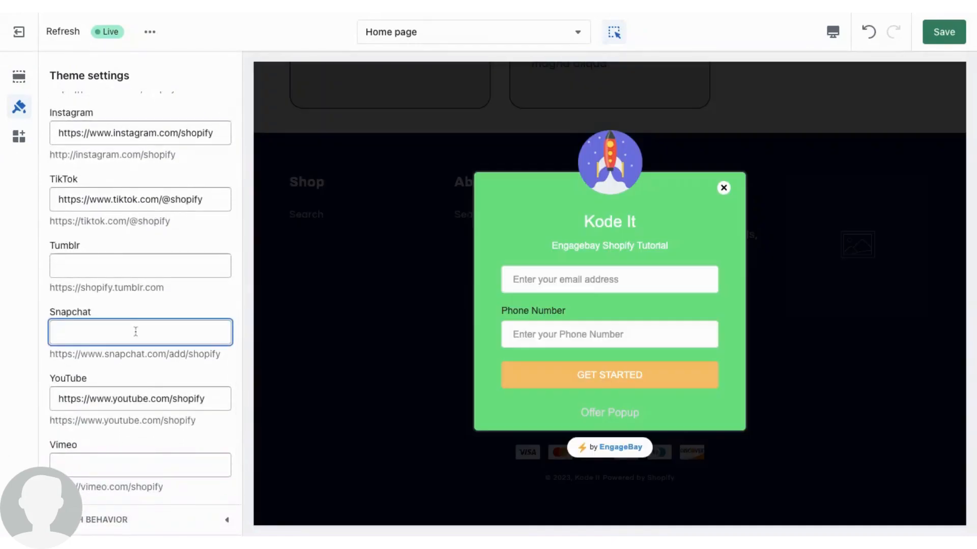
pyautogui.doubleClick(118, 332)
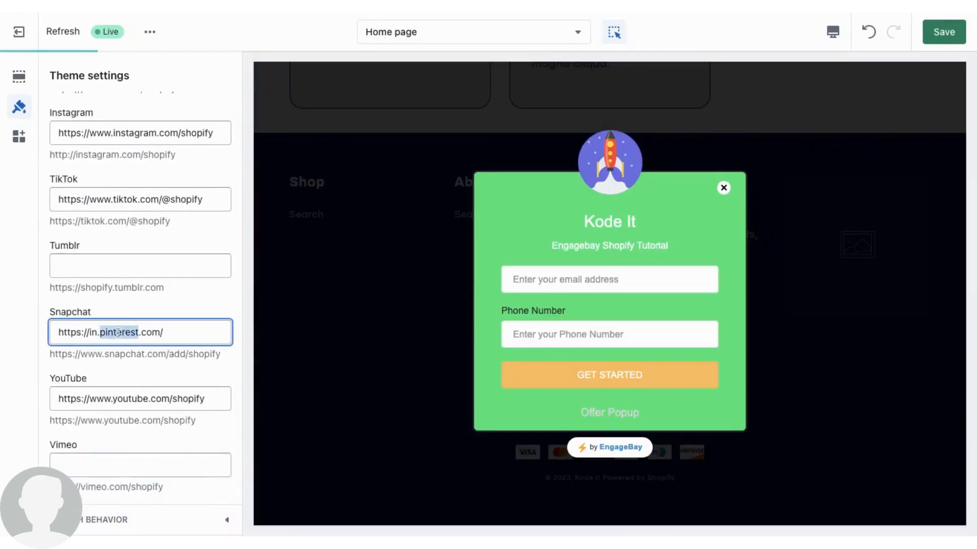
pyautogui.write('snapchat')
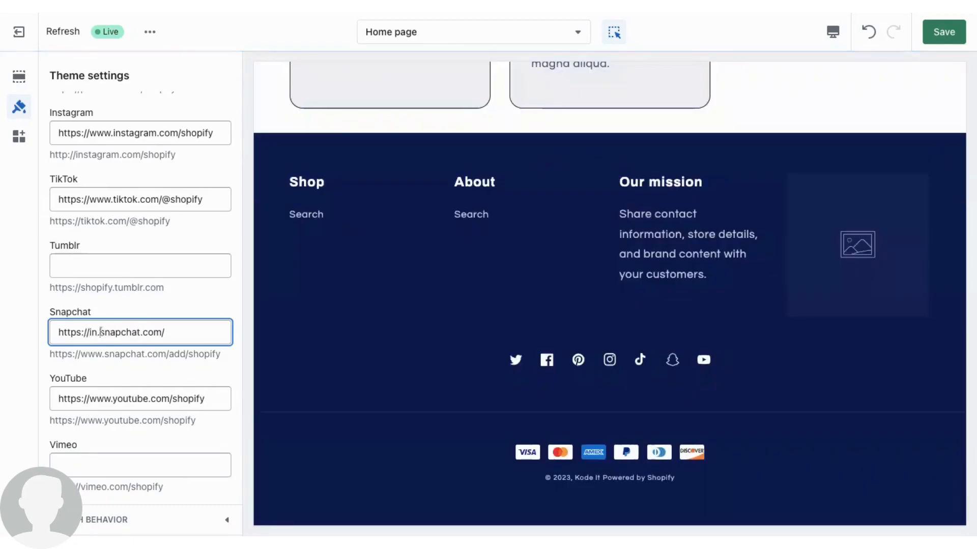
pyautogui.press('BackSpace')
pyautogui.press('BackSpace')
pyautogui.press('BackSpace')
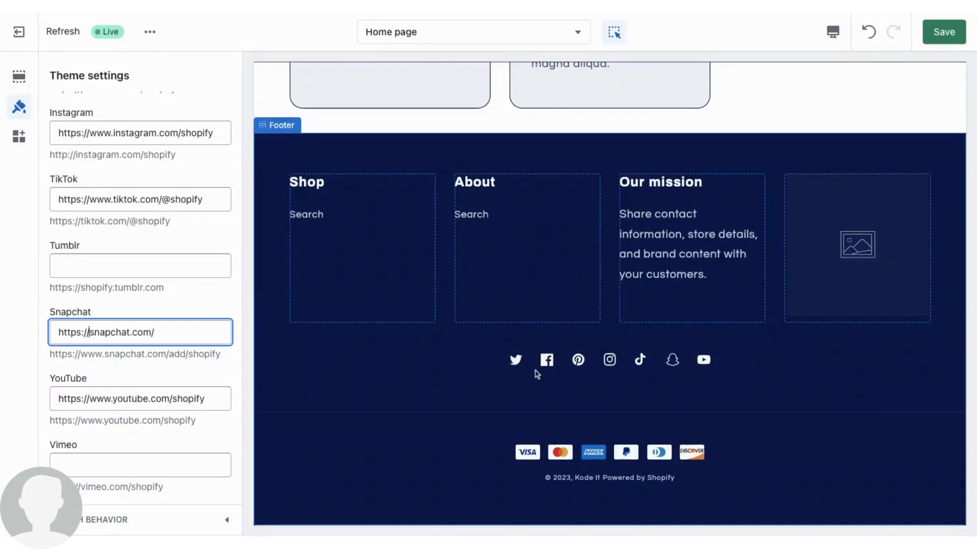
# Dismiss the offer popup in the preview and save the theme changes
pyautogui.scroll(1, 216, 274)
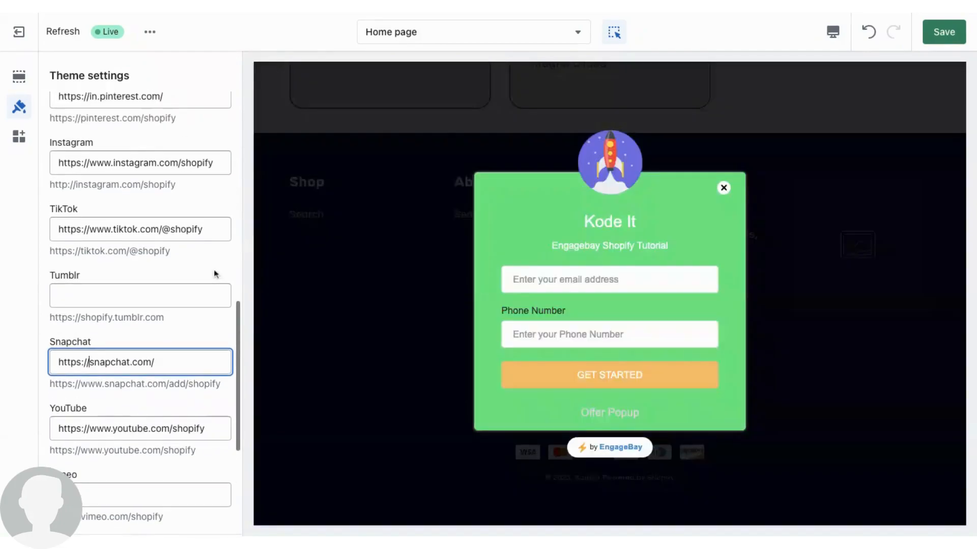
pyautogui.click(723, 187)
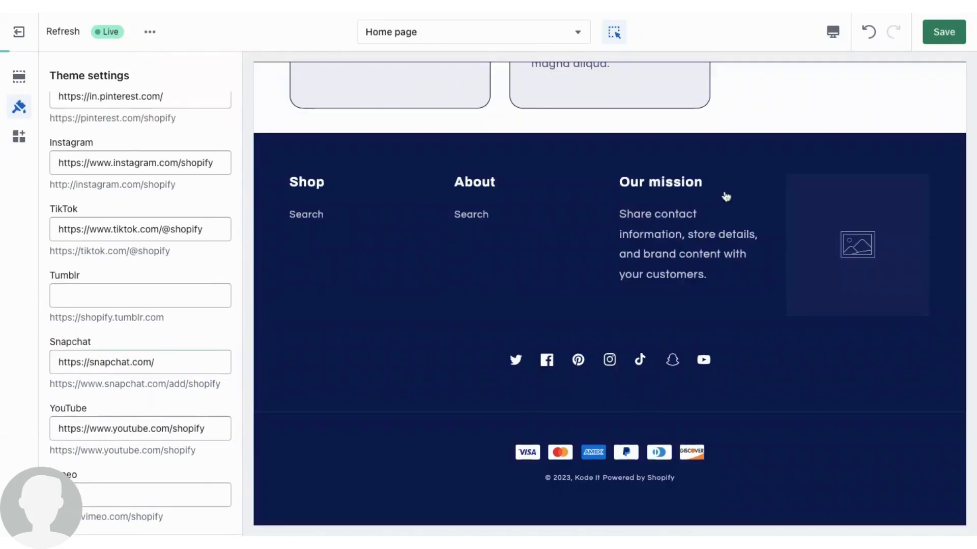
pyautogui.click(944, 32)
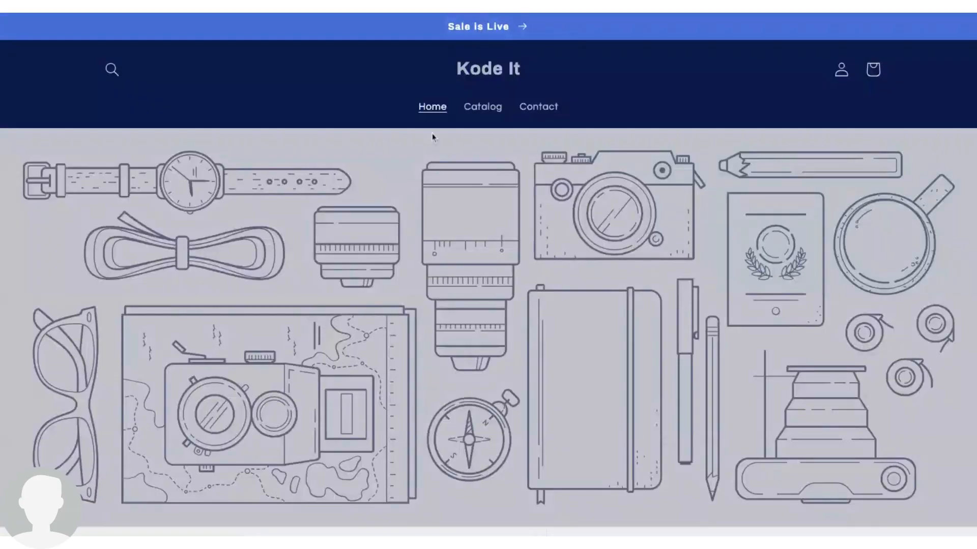
# Inspect the social media icons in the storefront's footer, dismissing the offer popup that covers them
pyautogui.scroll(-5, 539, 242)
pyautogui.scroll(-15, 541, 246)
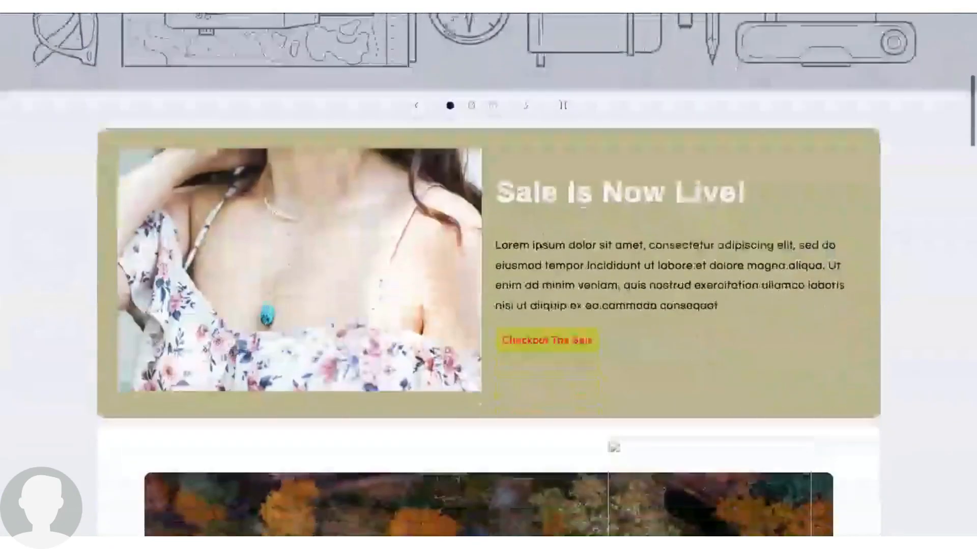
pyautogui.scroll(-9, 539, 274)
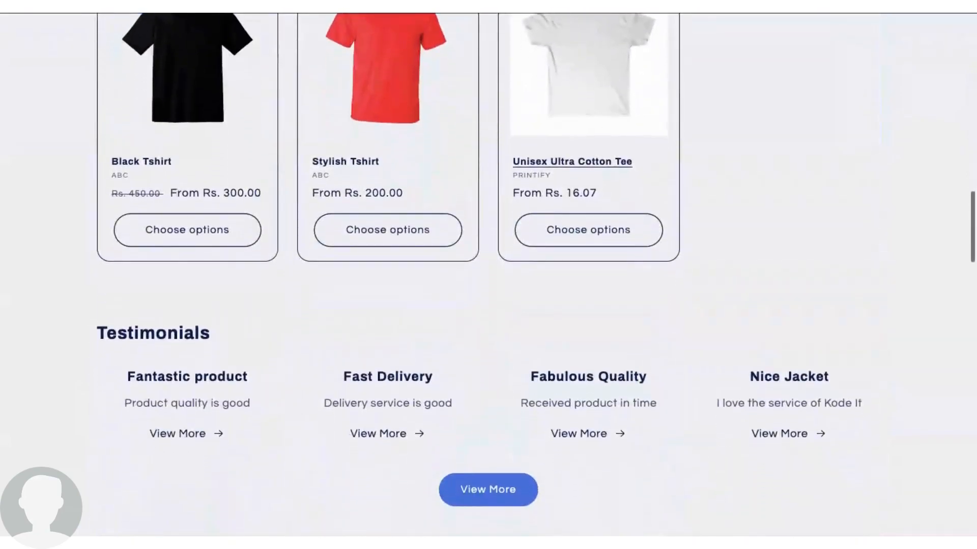
pyautogui.scroll(-20, 489, 274)
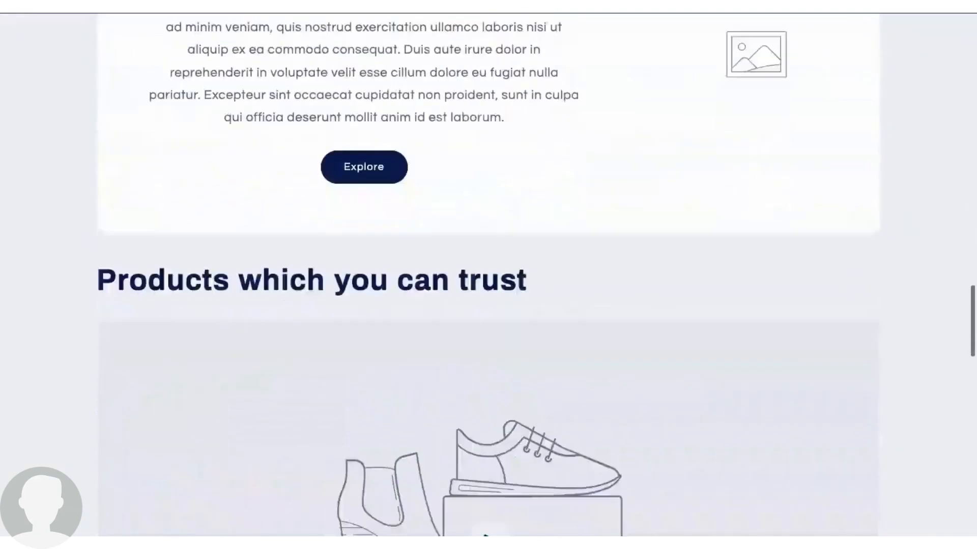
pyautogui.scroll(-7, 421, 351)
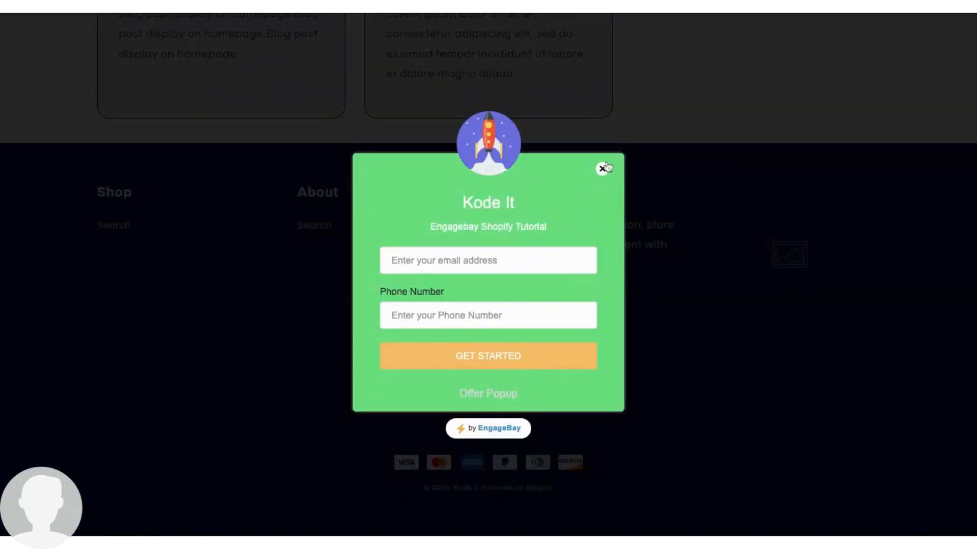
pyautogui.click(604, 170)
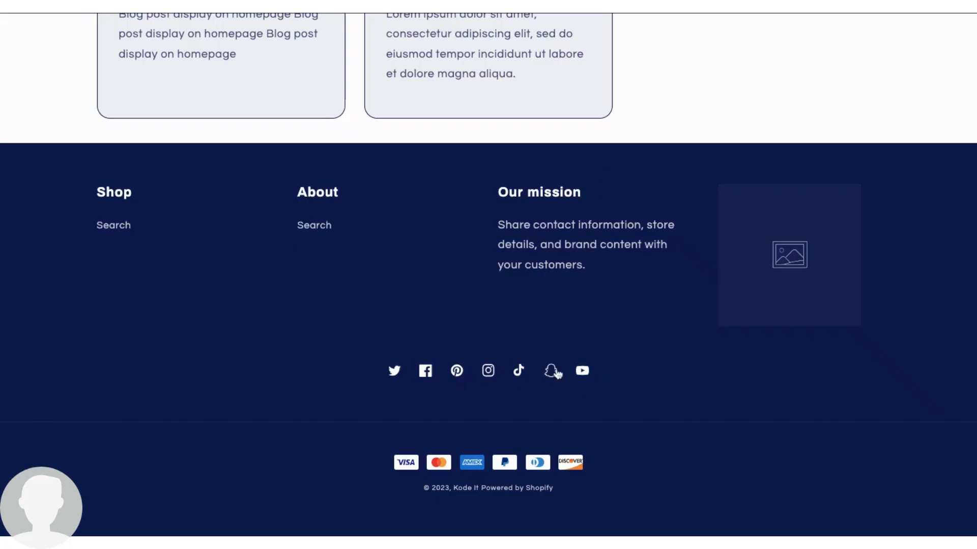